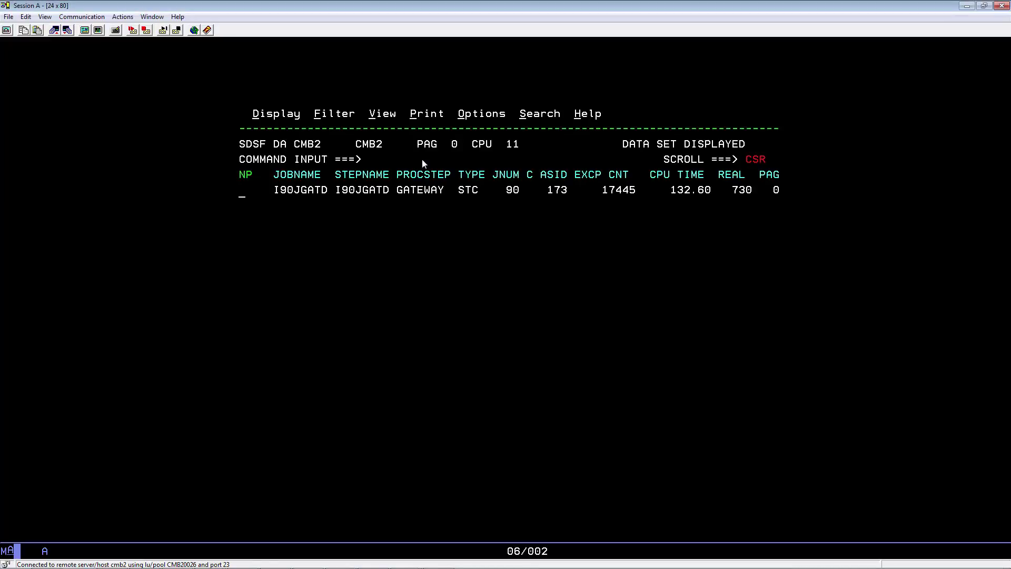
Open the JES2 job log of I90JGATD with the S line command
{"action": "key", "text": "Tab"}
{"action": "key", "text": "Tab"}
{"action": "key", "text": "Tab"}
{"action": "type", "text": "s"}
{"action": "key", "text": "Return"}
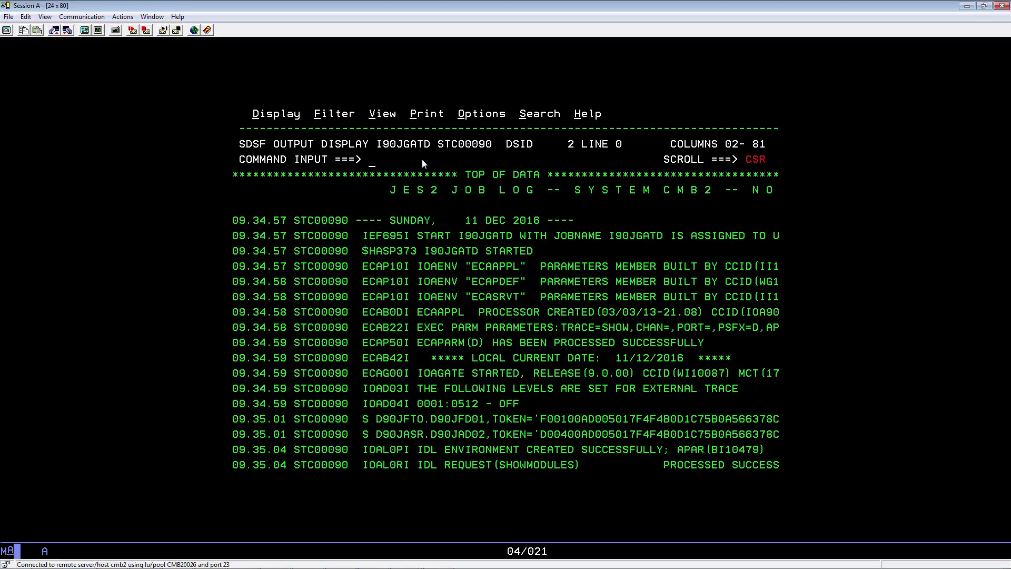
Highlight the D90 start-command lines and the ECAPARM processed-successfully message in the log
{"action": "left_click_drag", "start_coordinate": [361, 411], "coordinate": [779, 433]}
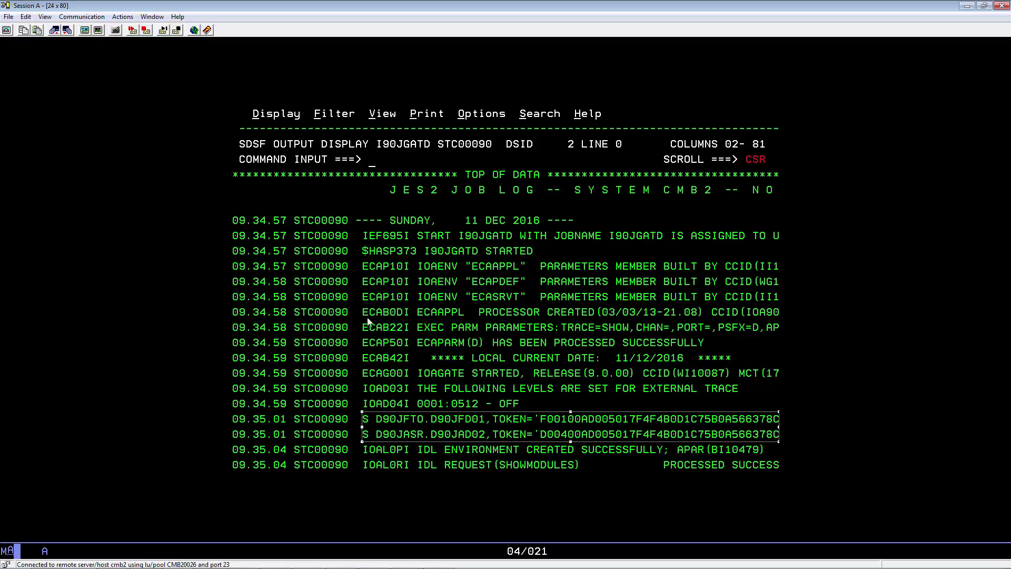
{"action": "left_click", "coordinate": [360, 342]}
{"action": "left_click_drag", "start_coordinate": [360, 342], "coordinate": [704, 348]}
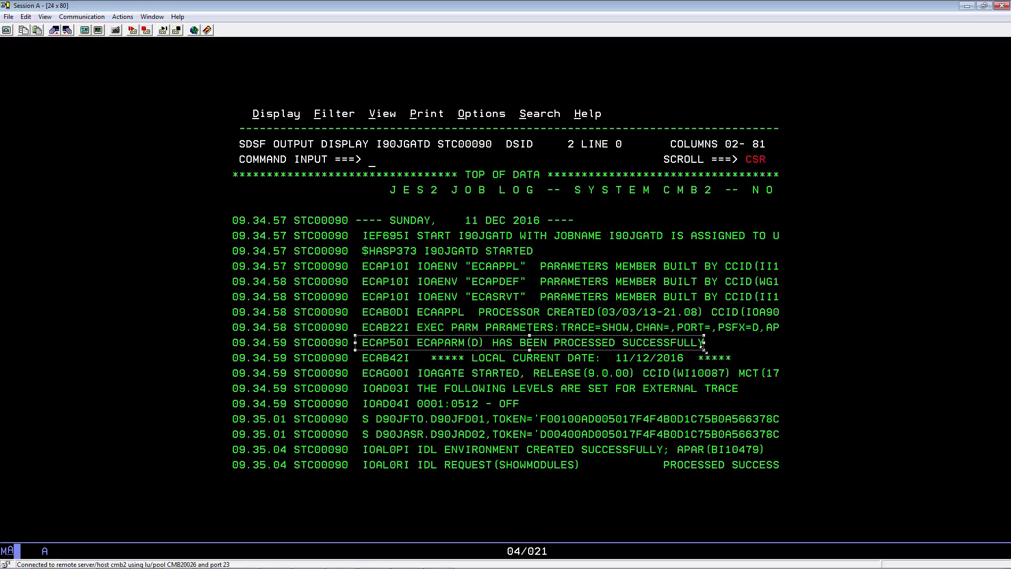
{"action": "key", "text": "ctrl+c"}
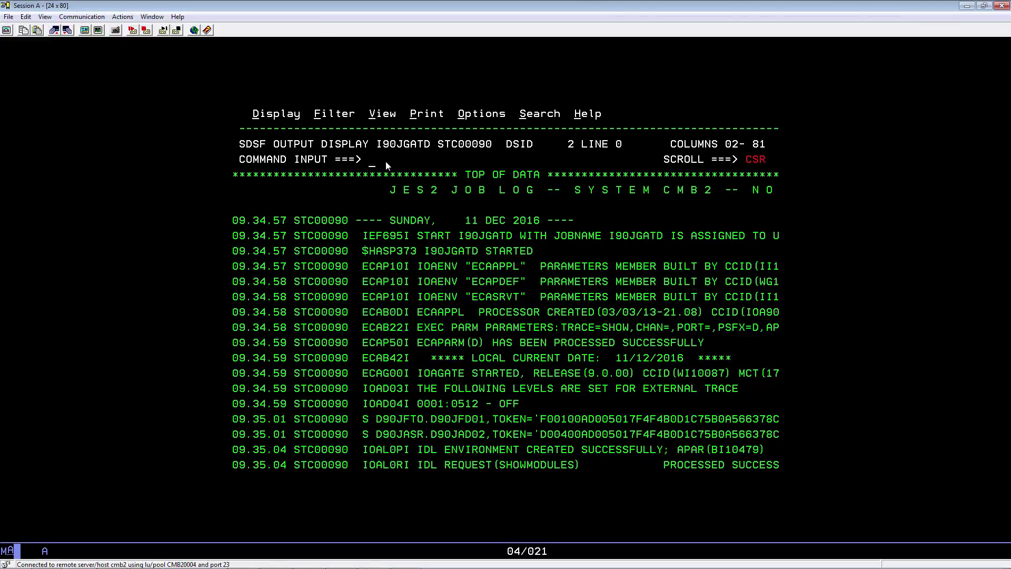
List data set BMCIOA.J900I.PARM in option 3.4 and browse its members
{"action": "type", "text": "=3.4"}
{"action": "key", "text": "Return"}
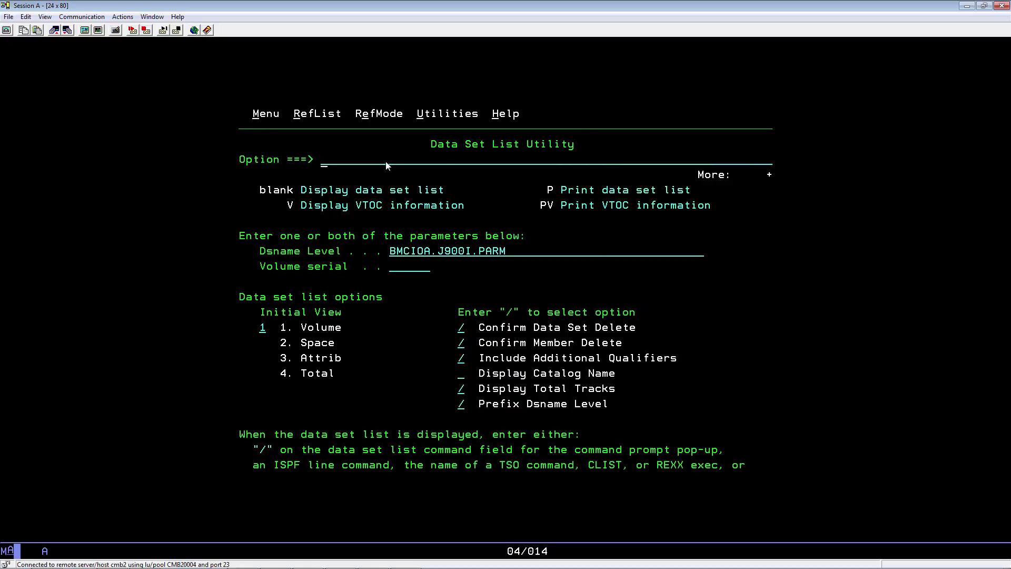
{"action": "key", "text": "Return"}
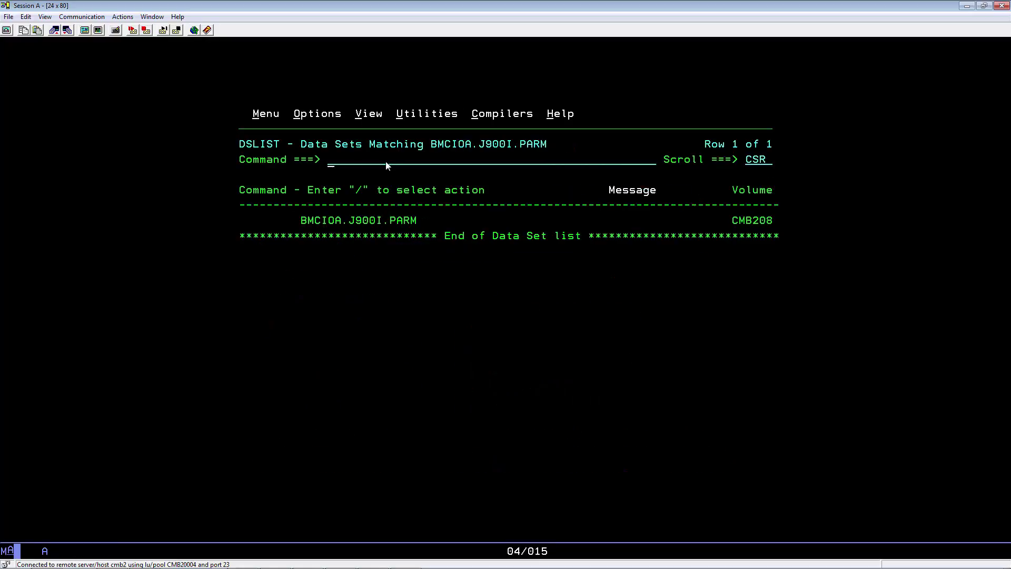
{"action": "key", "text": "Tab"}
{"action": "key", "text": "Tab"}
{"action": "type", "text": "b"}
{"action": "key", "text": "Return"}
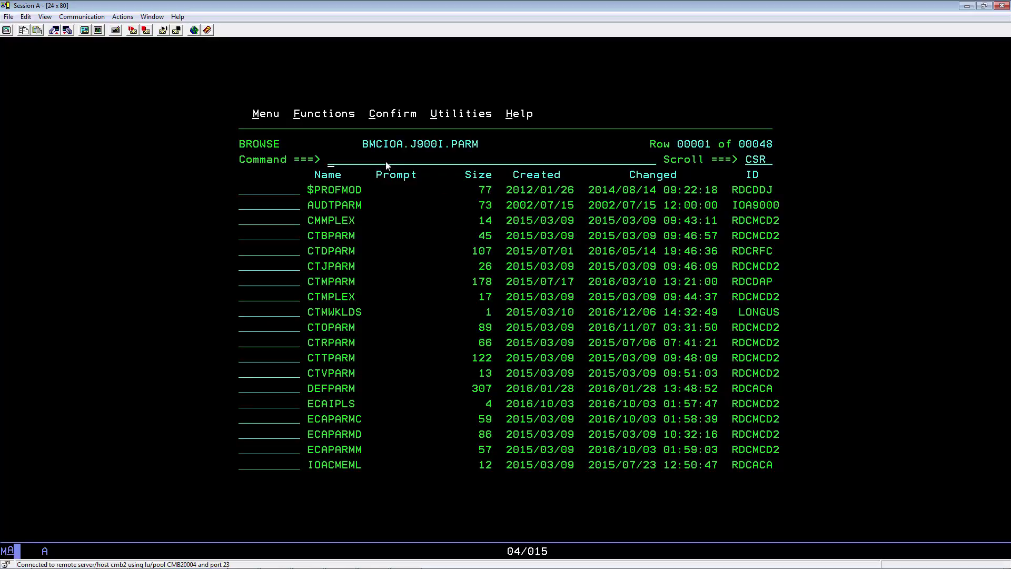
Locate member ECAPARMD in the member list and open it for browsing
{"action": "type", "text": "l ccaparmd"}
{"action": "key", "text": "Return"}
{"action": "key", "text": "Tab"}
{"action": "key", "text": "Tab"}
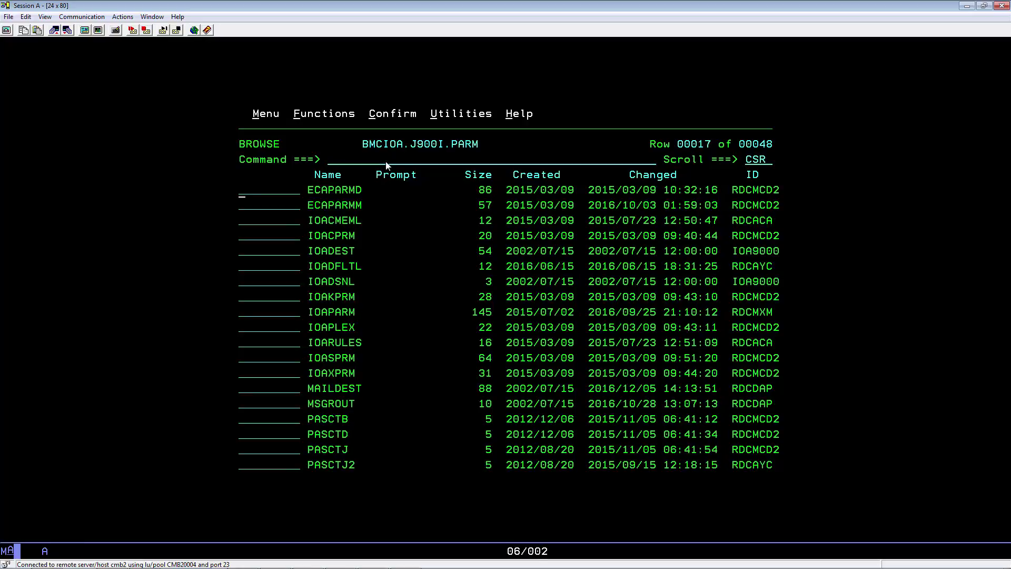
{"action": "type", "text": "s"}
{"action": "key", "text": "Return"}
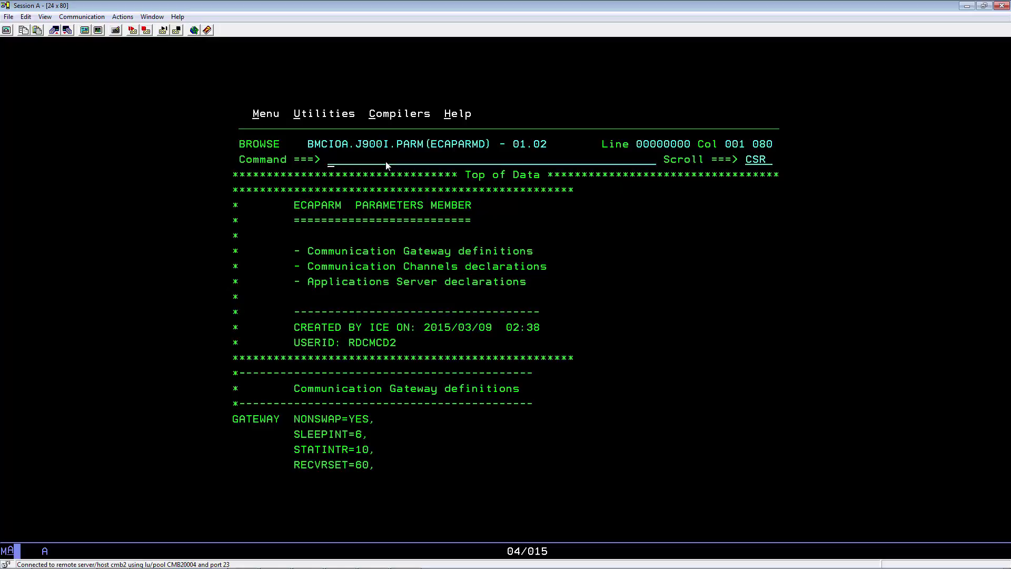
Find channel ID=D1 in ECAPARMD and mark its PORT=4591 setting
{"action": "type", "text": "d=d1"}
{"action": "key", "text": "Return"}
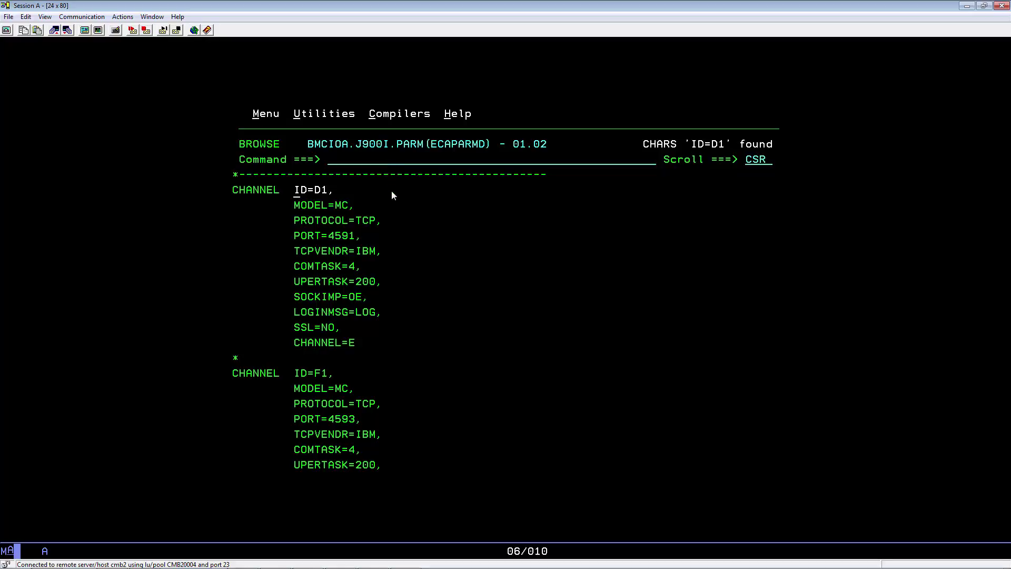
{"action": "left_click_drag", "start_coordinate": [288, 237], "coordinate": [362, 242]}
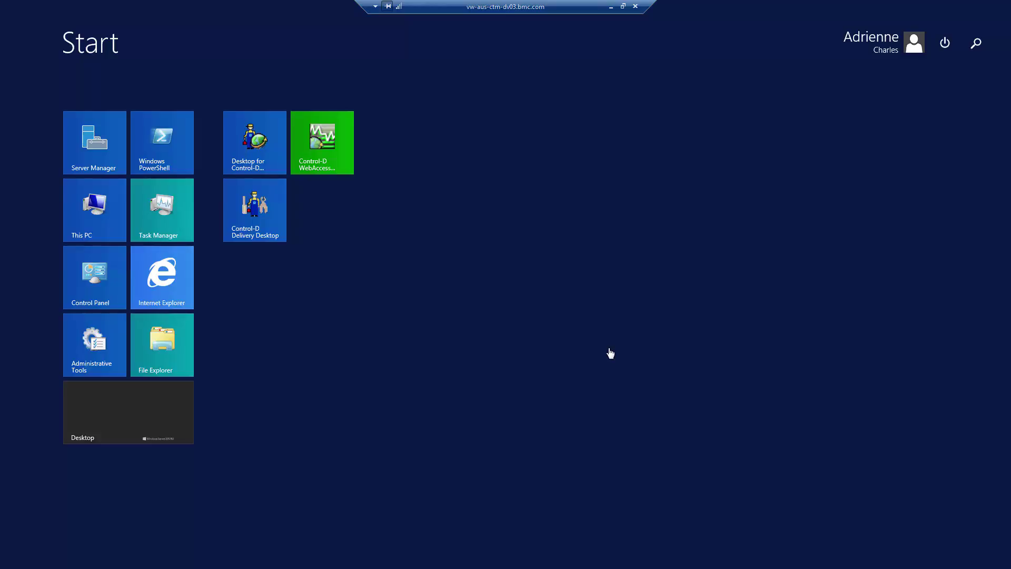
Launch Desktop for Control-D and log in to the Local Desktop connection
{"action": "left_click", "coordinate": [253, 139]}
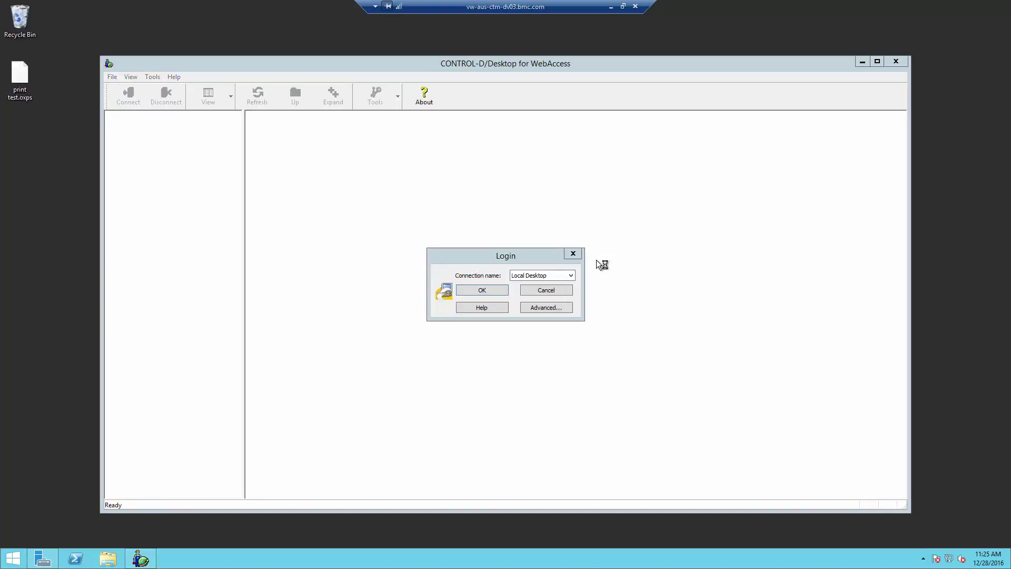
{"action": "left_click", "coordinate": [480, 294]}
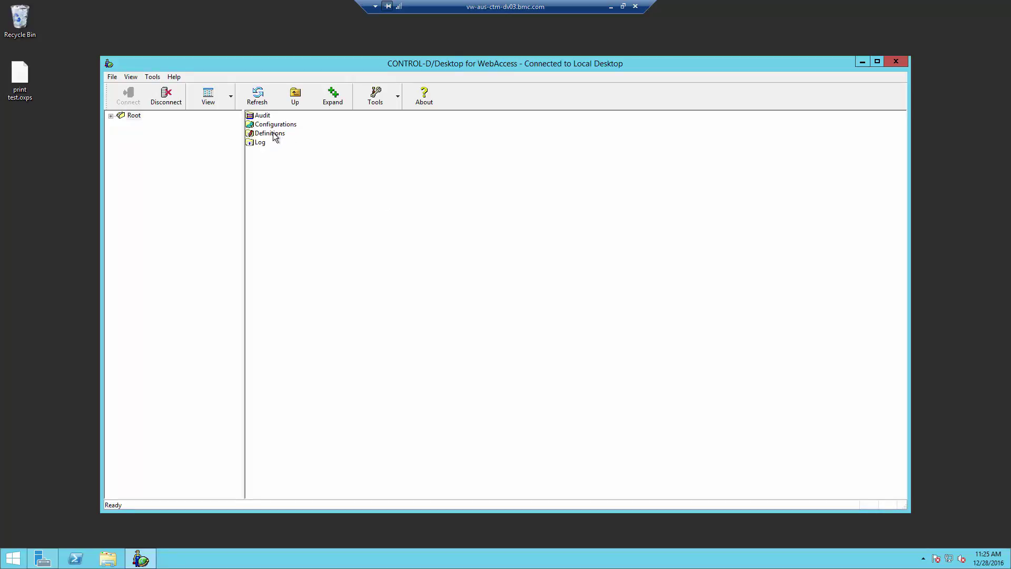
Drill into Definitions › Common › Repositories and bring up the CONTROL-D/MF Repositories menu
{"action": "double_click", "coordinate": [274, 135]}
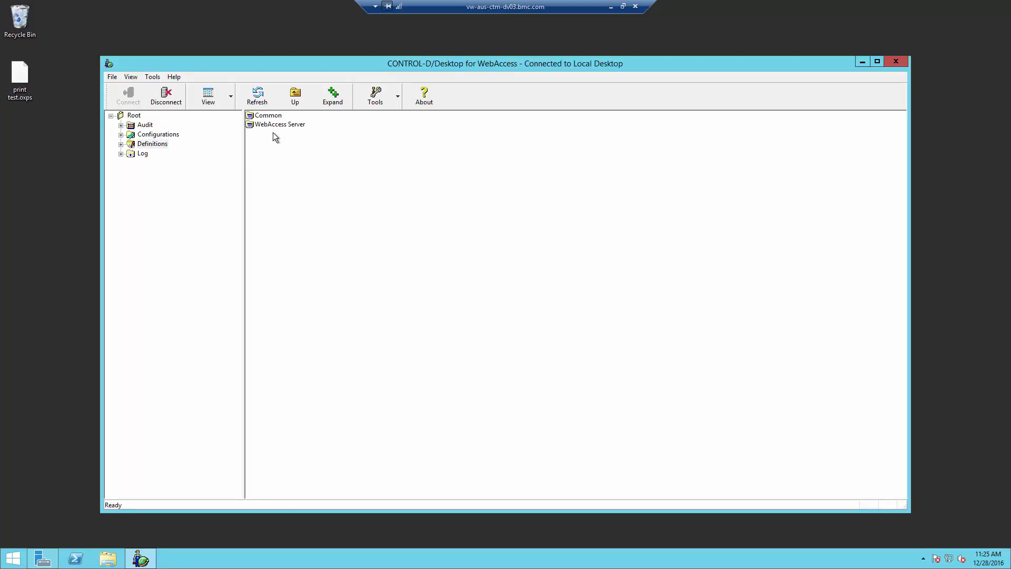
{"action": "double_click", "coordinate": [269, 116]}
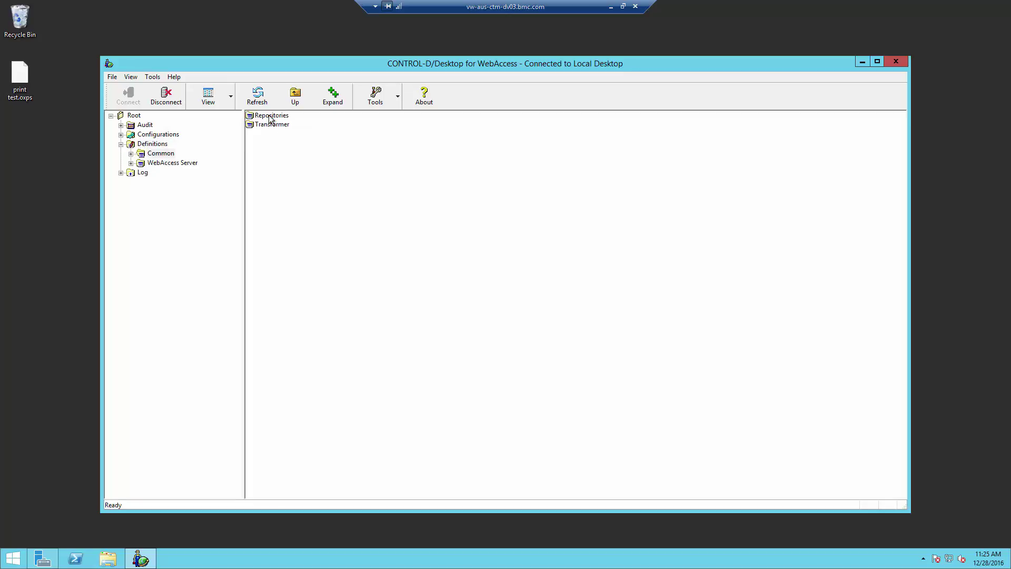
{"action": "double_click", "coordinate": [269, 116]}
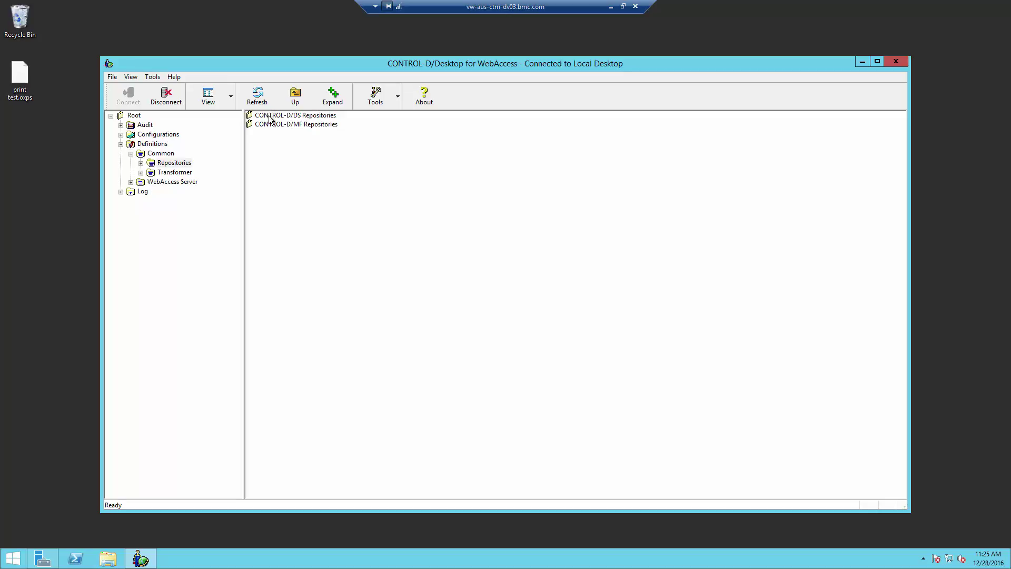
{"action": "right_click", "coordinate": [272, 125]}
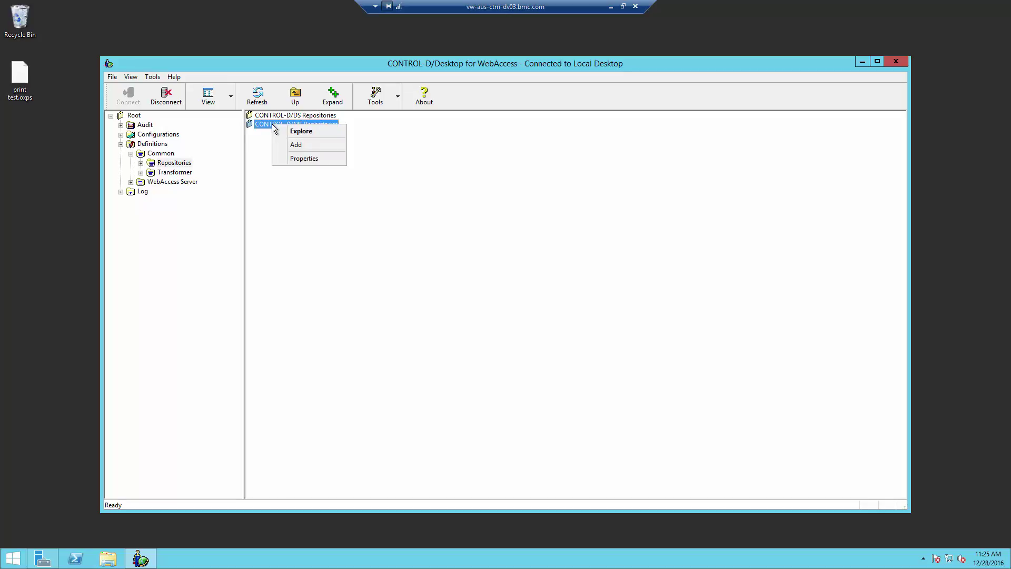
Add a new mainframe repository named J90 with description 'CMB2 J90'
{"action": "left_click", "coordinate": [294, 145]}
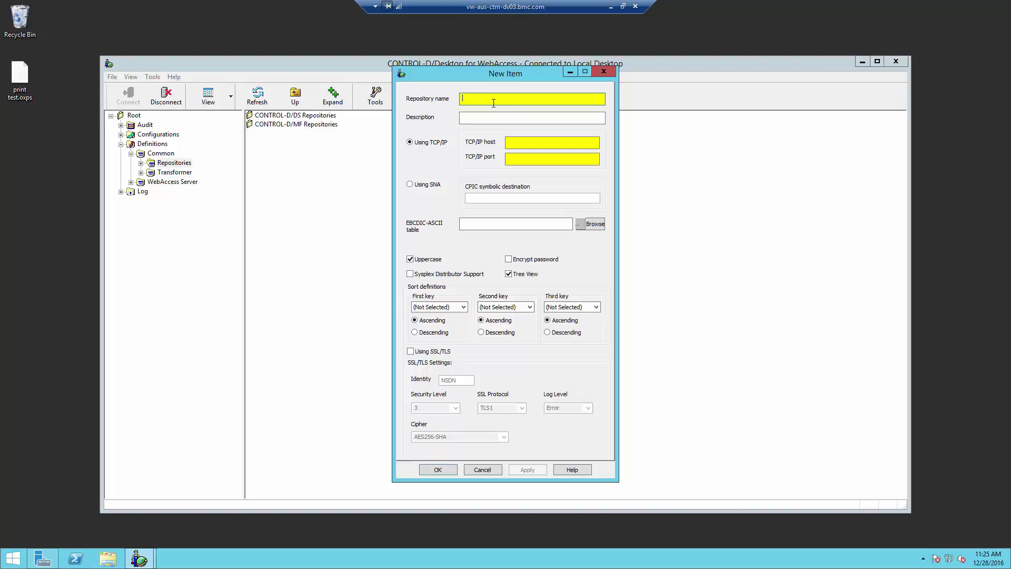
{"action": "type", "text": "J90"}
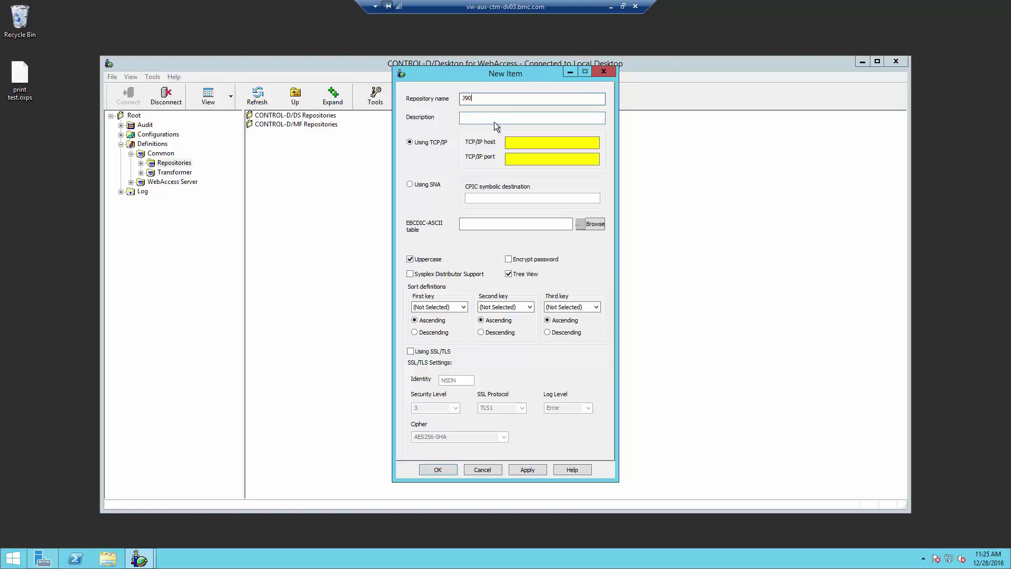
{"action": "left_click", "coordinate": [495, 118]}
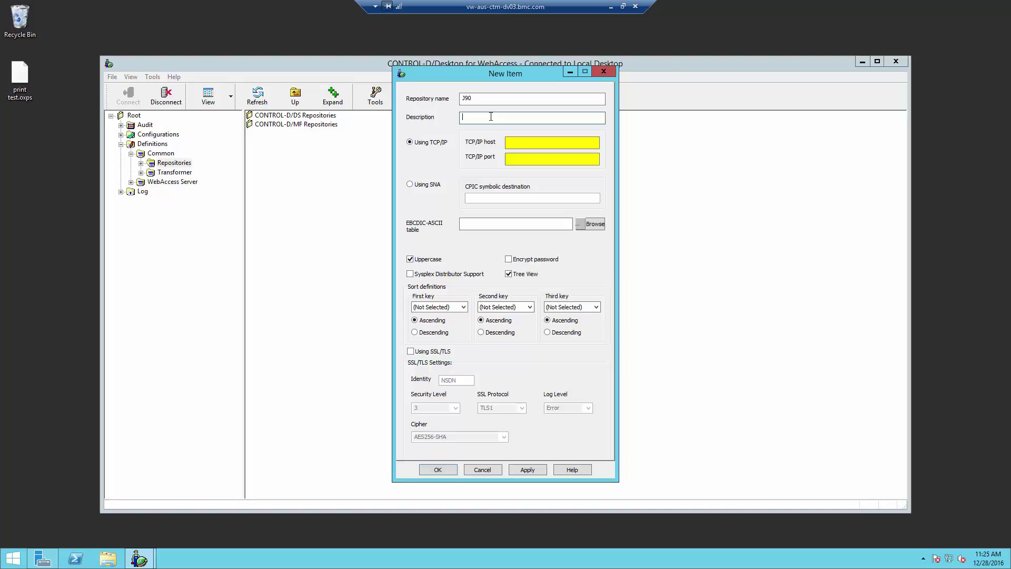
{"action": "type", "text": "CMB2 J90"}
{"action": "left_click", "coordinate": [509, 143]}
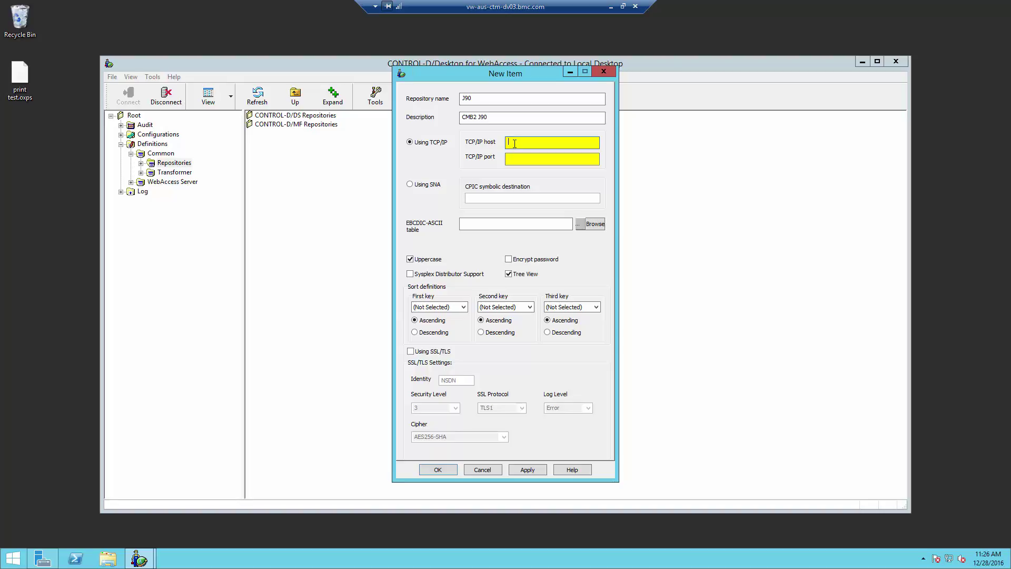
Give J90 TCP/IP host cmb2.bmc.com and port 4591, then apply
{"action": "type", "text": "cmb2"}
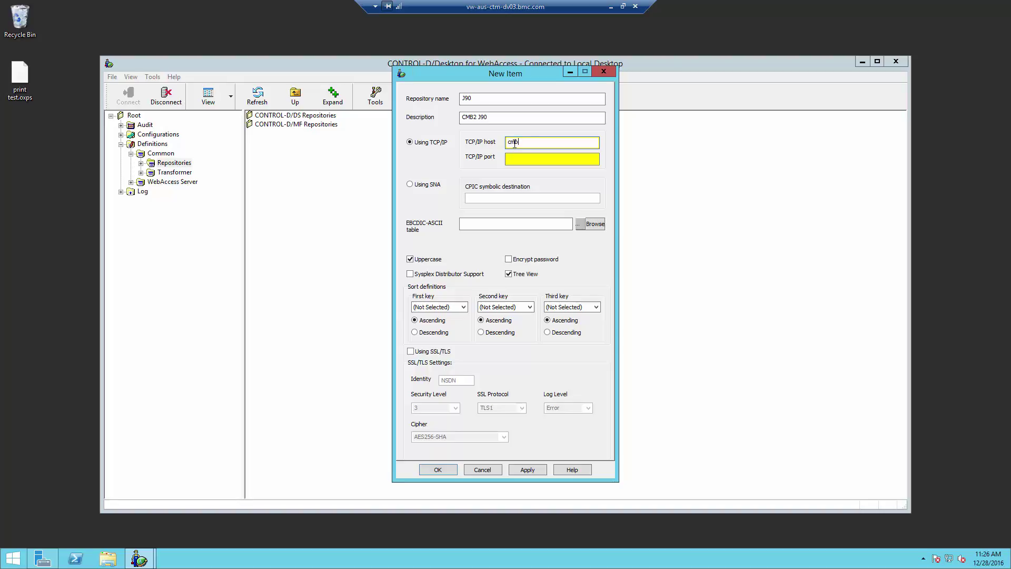
{"action": "type", "text": ".bmc.com"}
{"action": "left_click", "coordinate": [518, 158]}
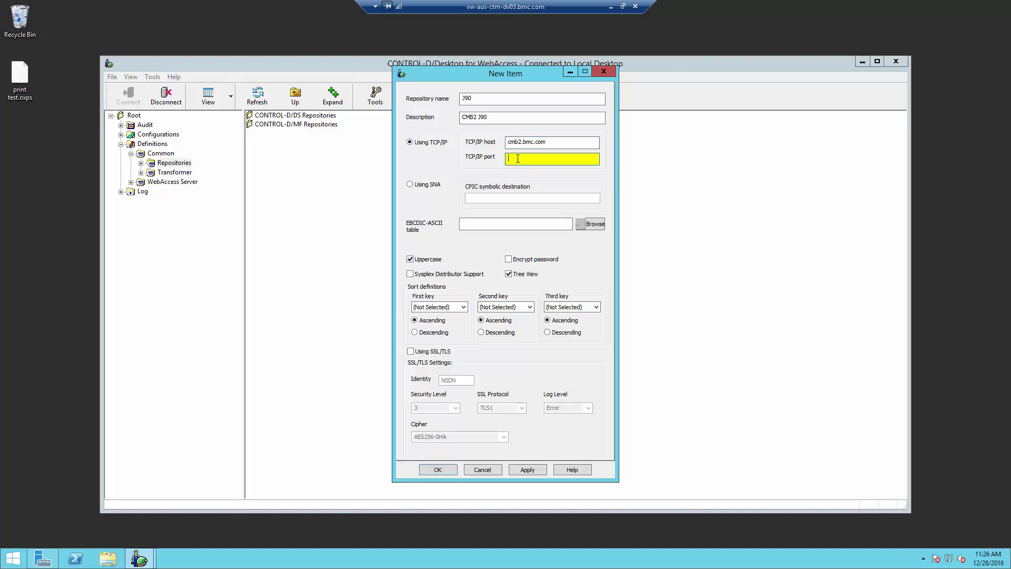
{"action": "type", "text": "459"}
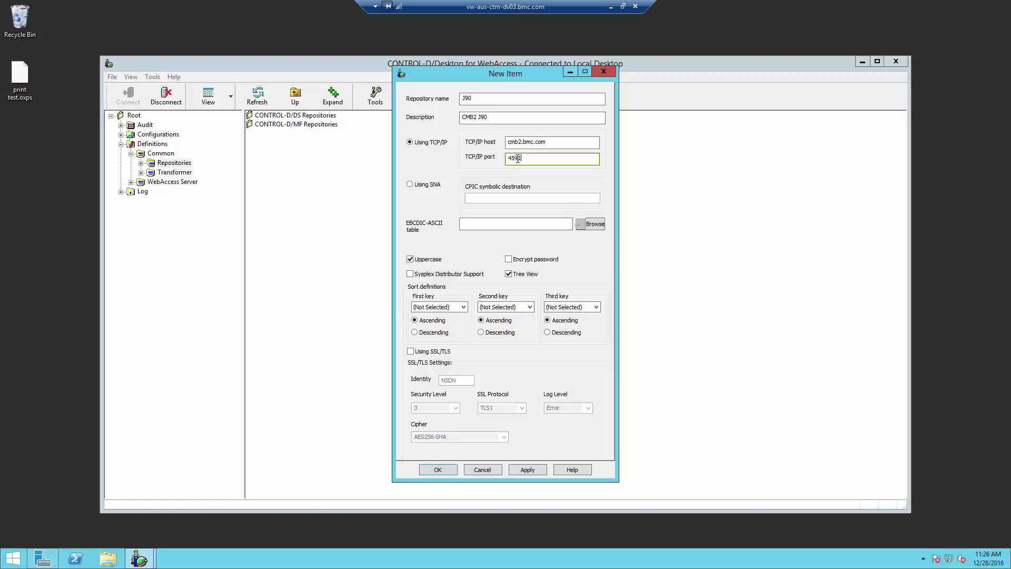
{"action": "type", "text": "1"}
{"action": "left_click", "coordinate": [534, 471]}
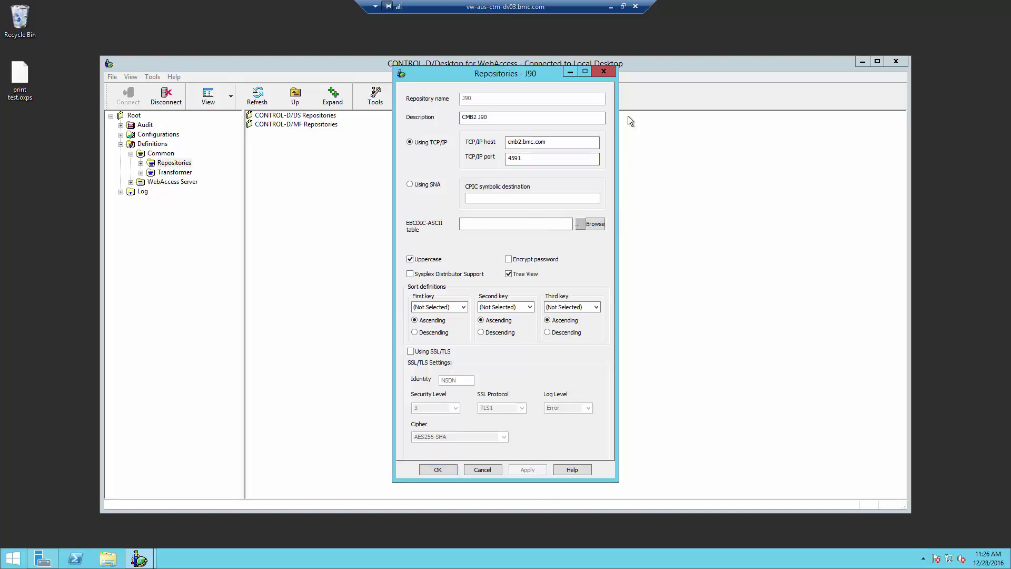
Close the J90 properties and restart the BMC Control-D/WebAccess Server service
{"action": "left_click", "coordinate": [608, 74]}
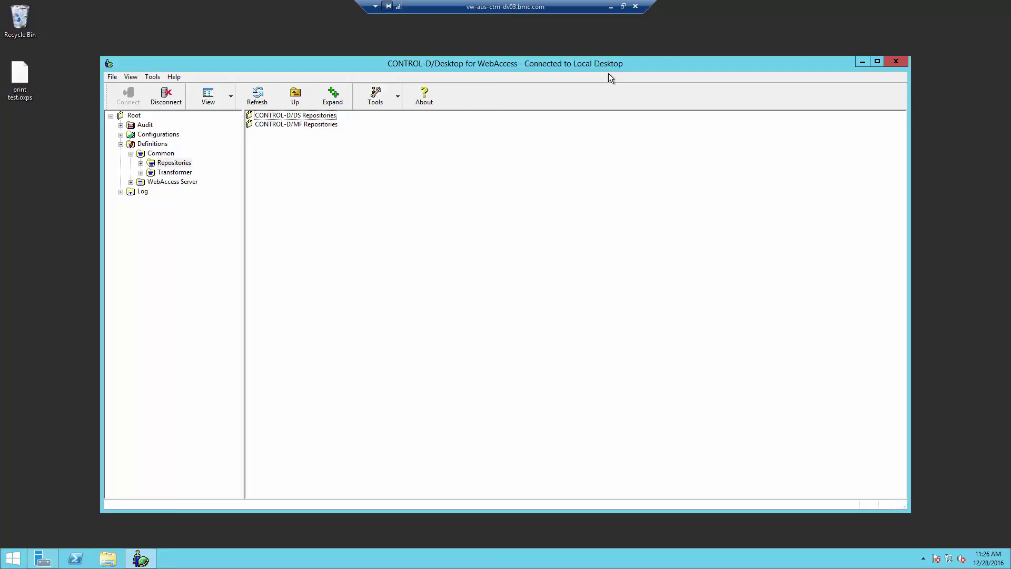
{"action": "left_click", "coordinate": [611, 7]}
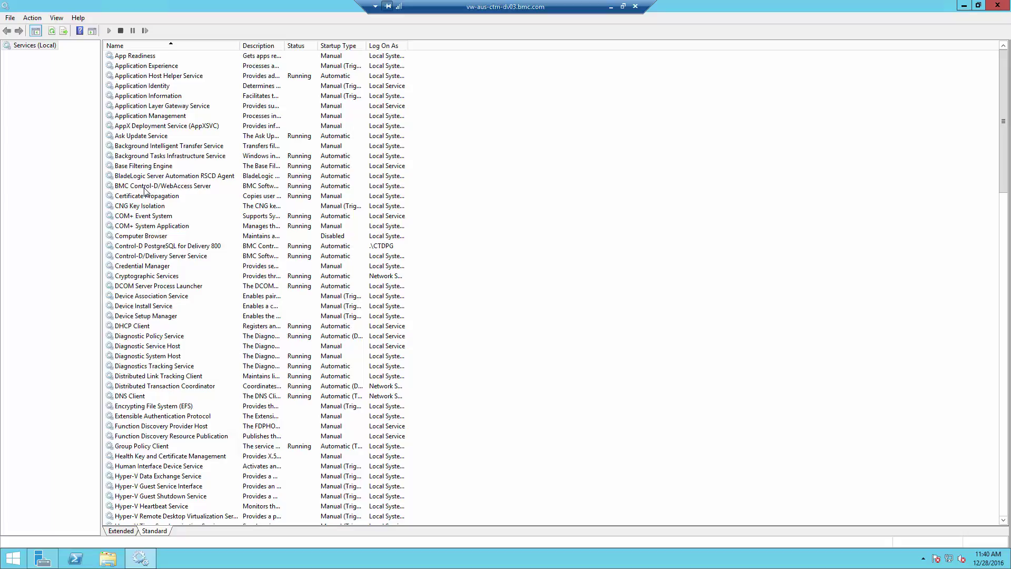
{"action": "right_click", "coordinate": [145, 188]}
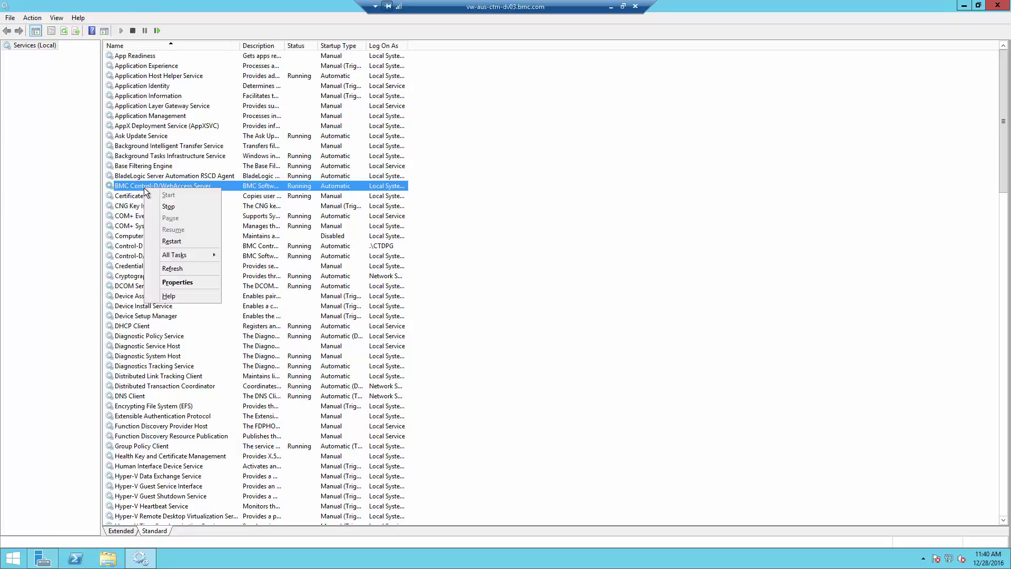
{"action": "left_click", "coordinate": [181, 245]}
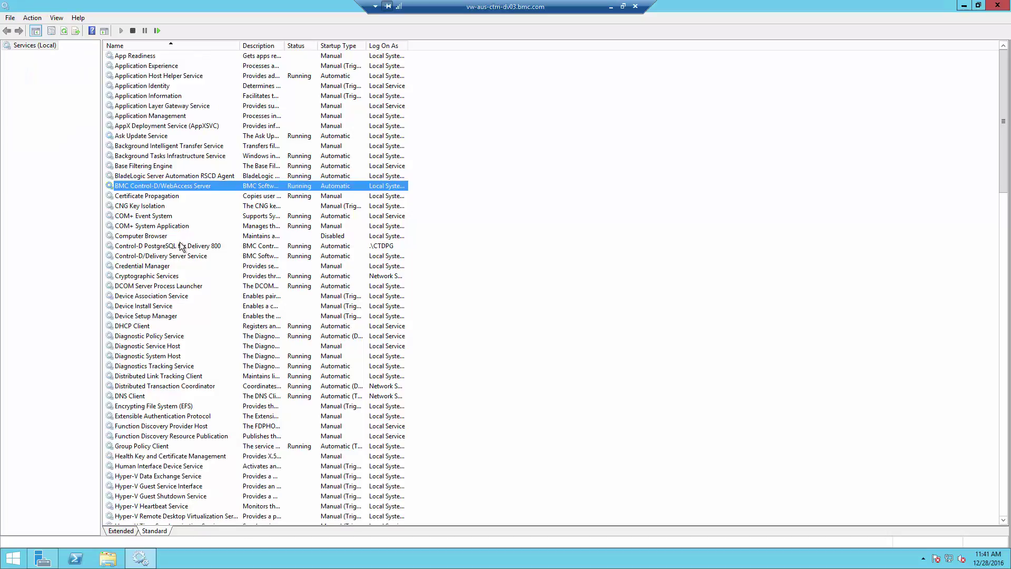
Select host J90 on the WebAccess login page, enter the account password and log in
{"action": "left_click", "coordinate": [611, 7]}
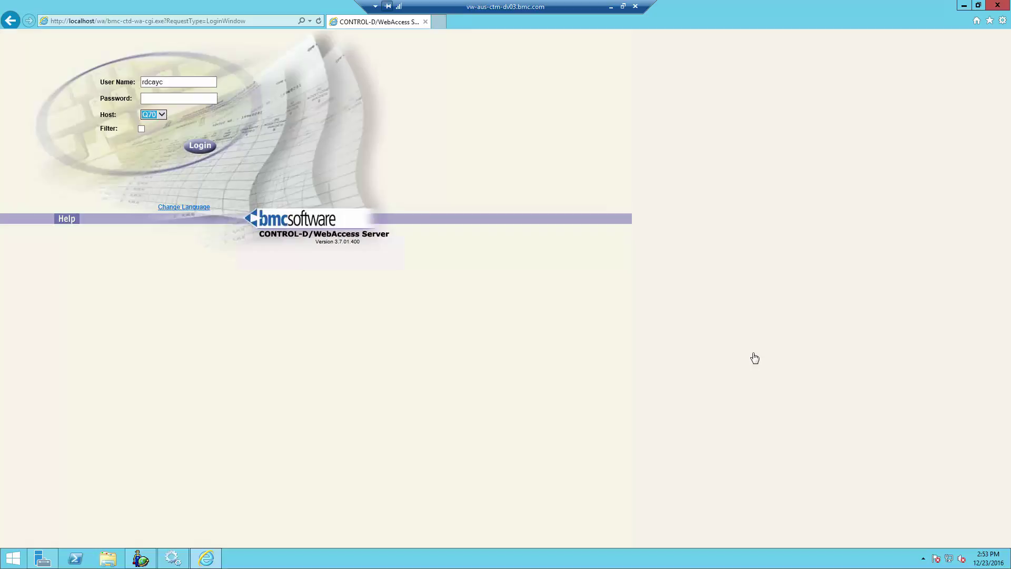
{"action": "left_click", "coordinate": [162, 114]}
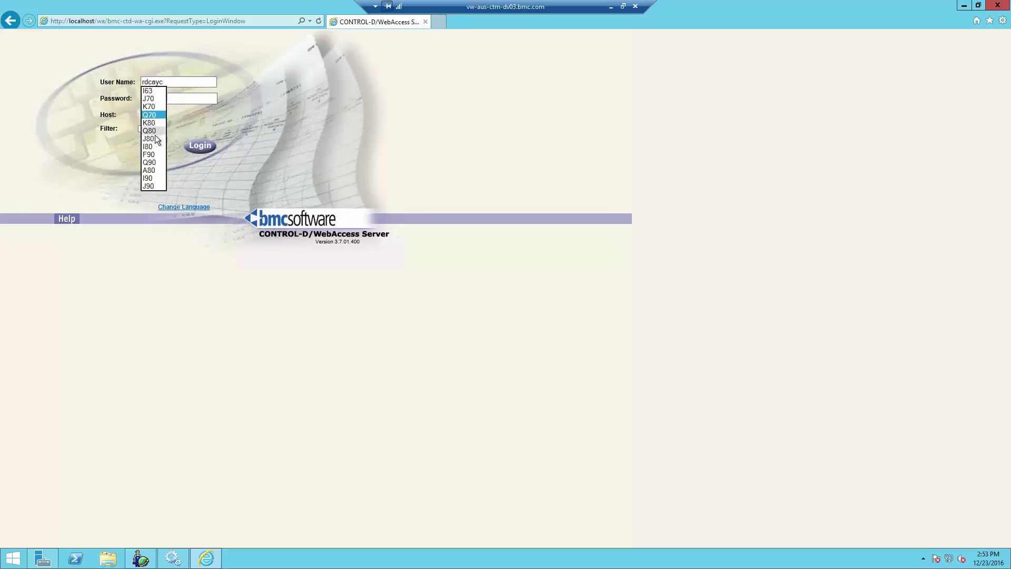
{"action": "left_click", "coordinate": [156, 186]}
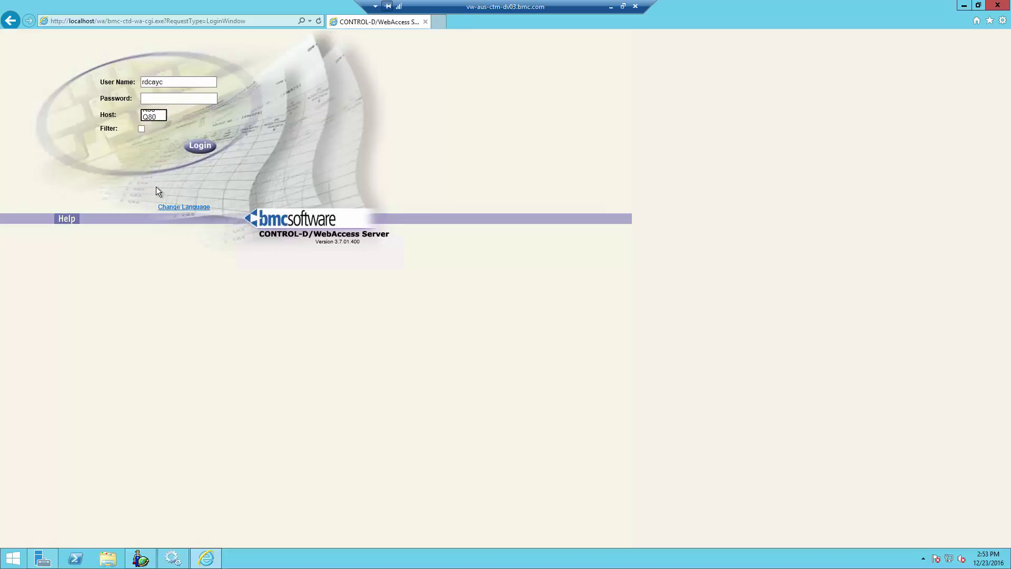
{"action": "left_click", "coordinate": [155, 97]}
{"action": "type", "text": "•••••••"}
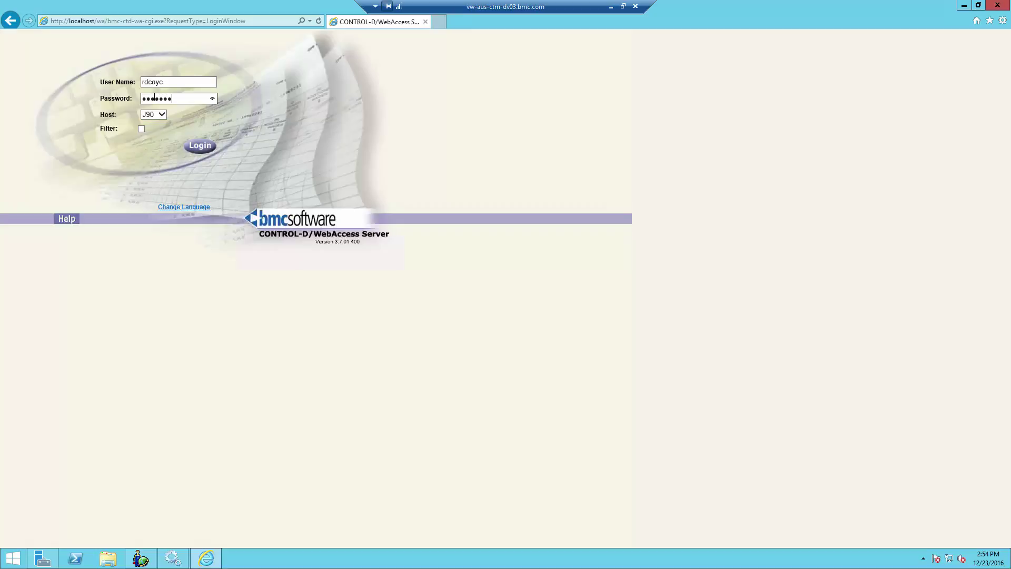
{"action": "left_click", "coordinate": [206, 150]}
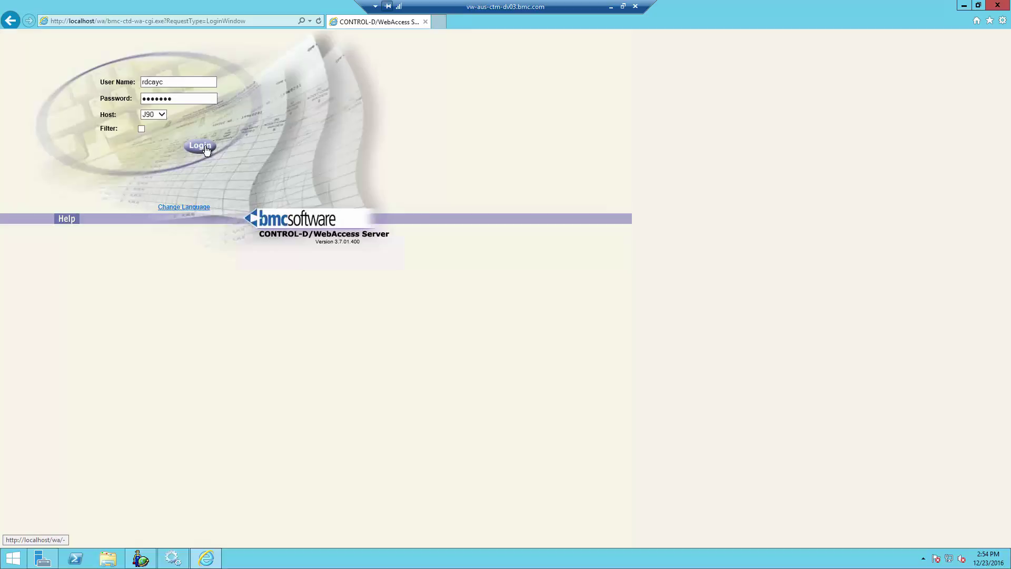